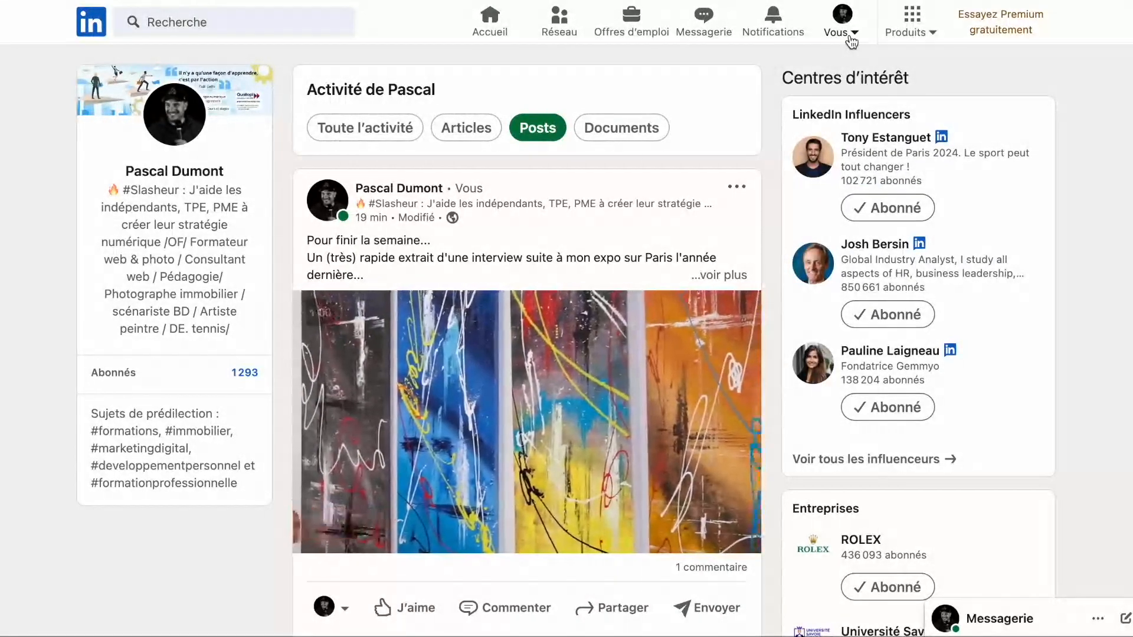
Open your own profile page and go to its Expérience section.
left_click(851, 41)
left_click(756, 252)
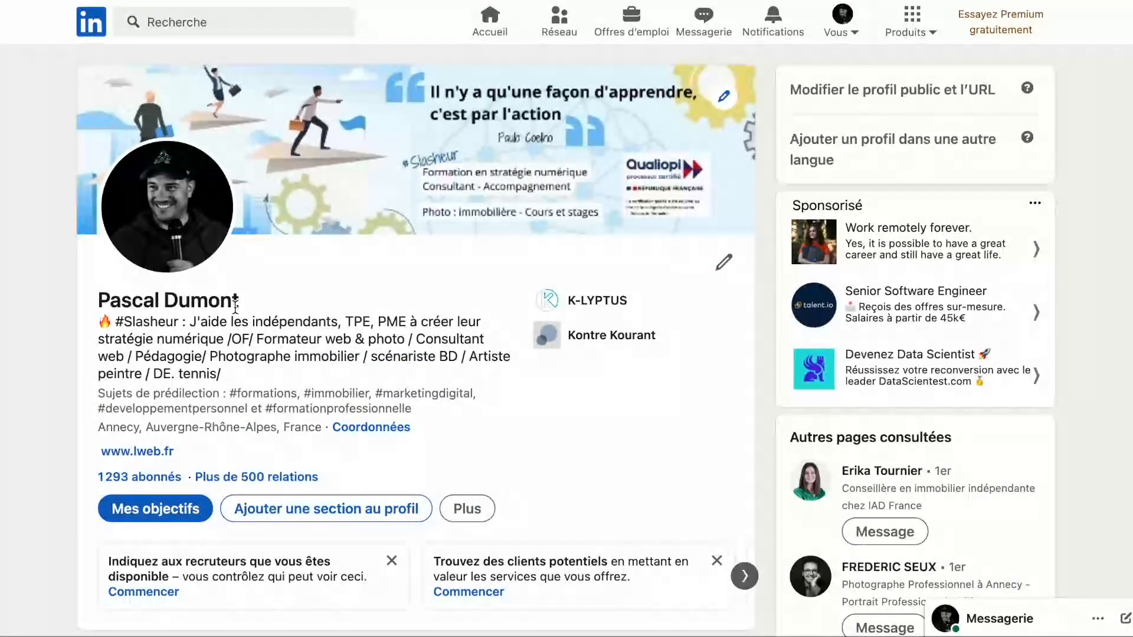
scroll(320, 352, "down", 10)
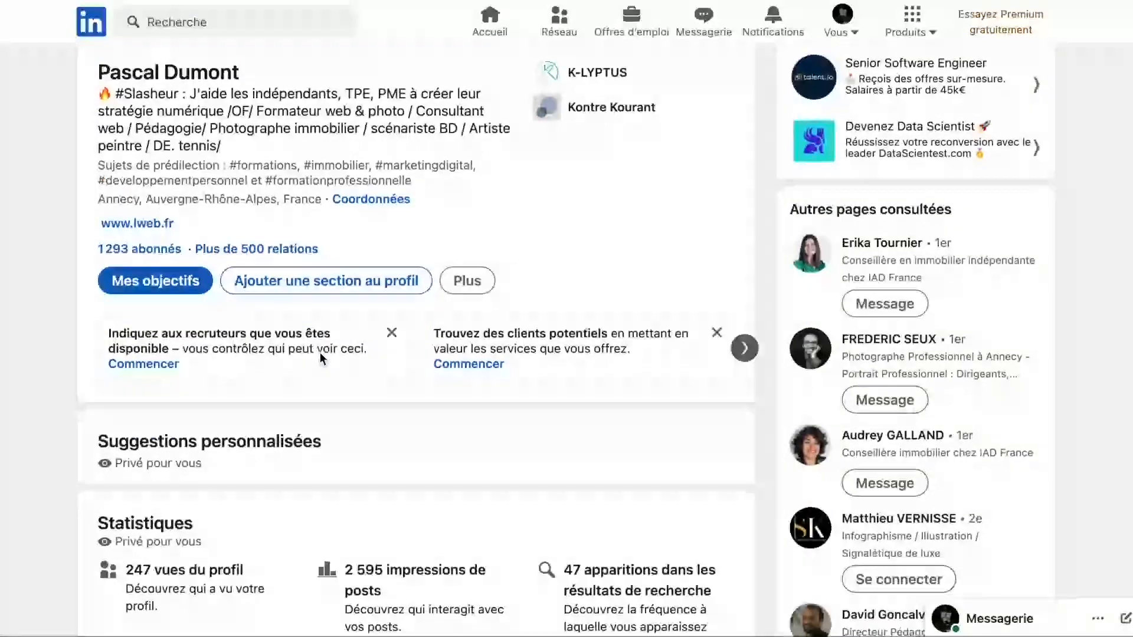
scroll(319, 352, "down", 8)
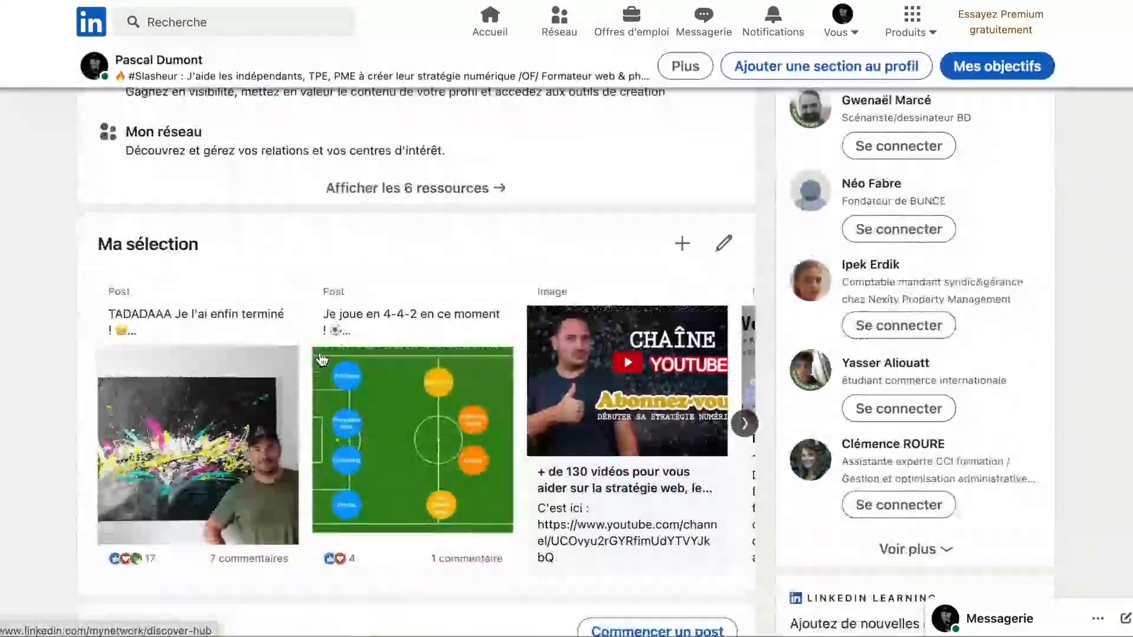
scroll(320, 358, "down", 13)
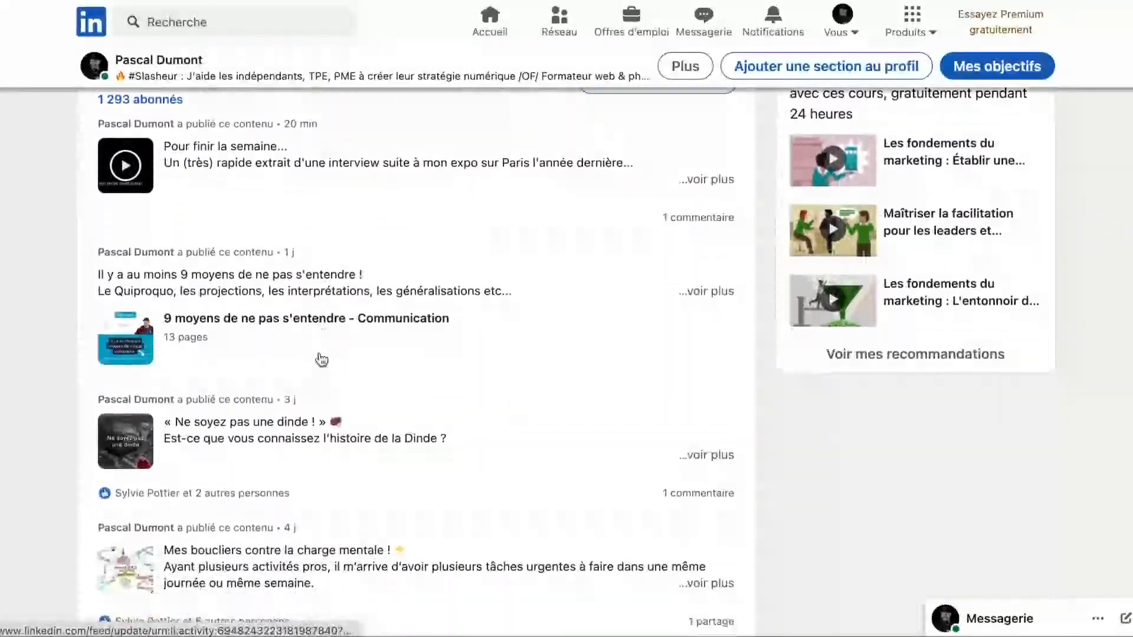
scroll(321, 360, "down", 1)
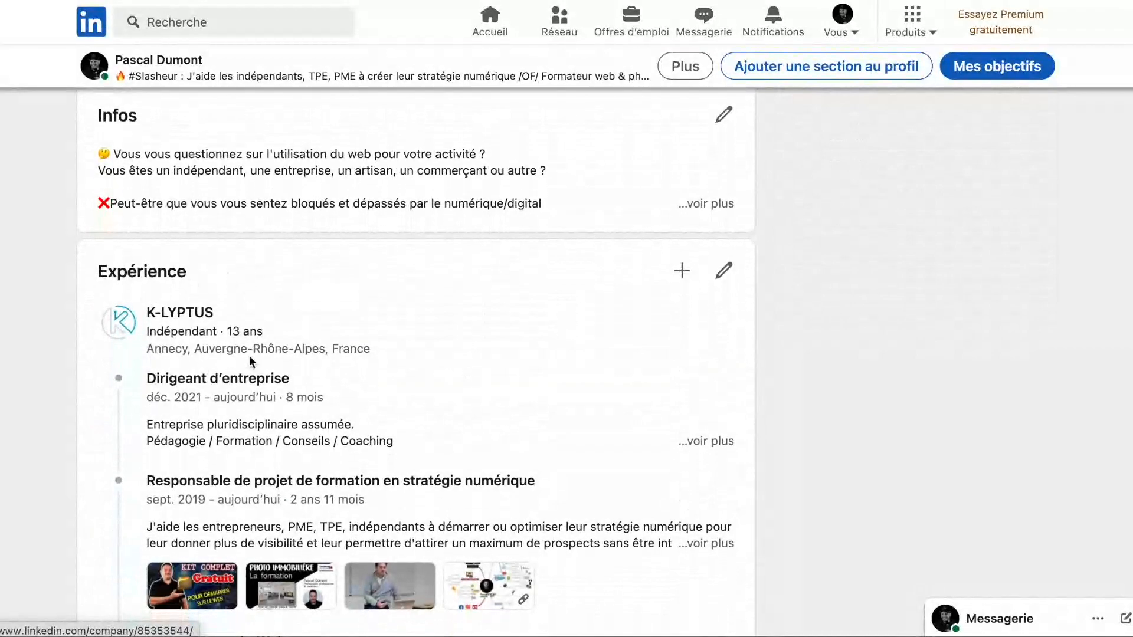
Examine how the positions are grouped under K-LYPTUS and AU COIN DE L'ART in the Expérience section.
scroll(203, 398, "down", 2)
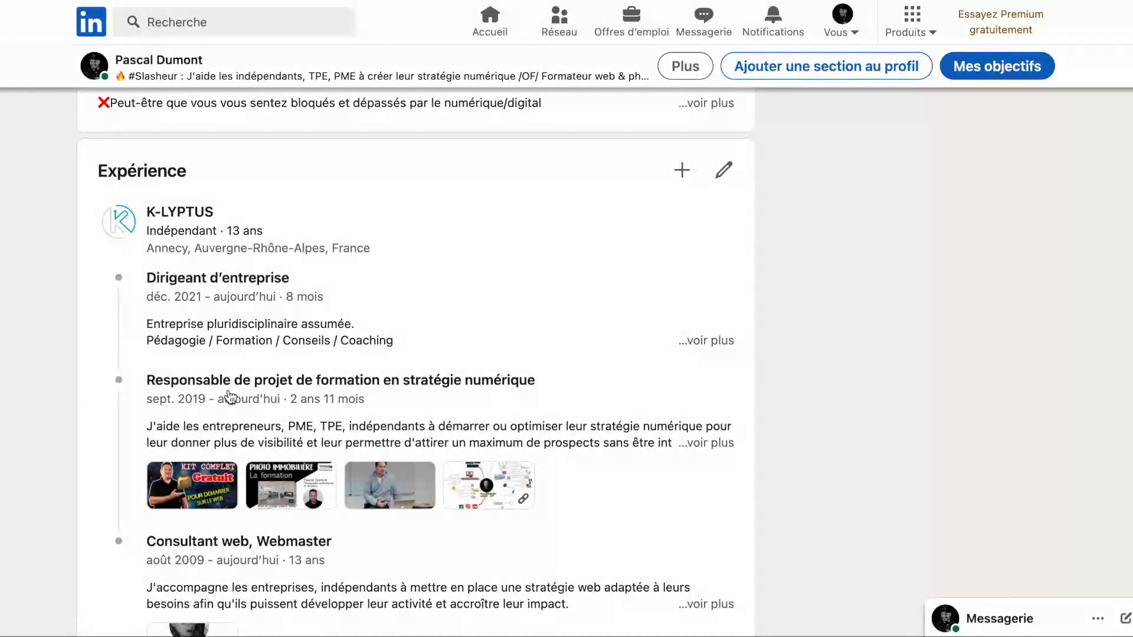
scroll(112, 403, "down", 2)
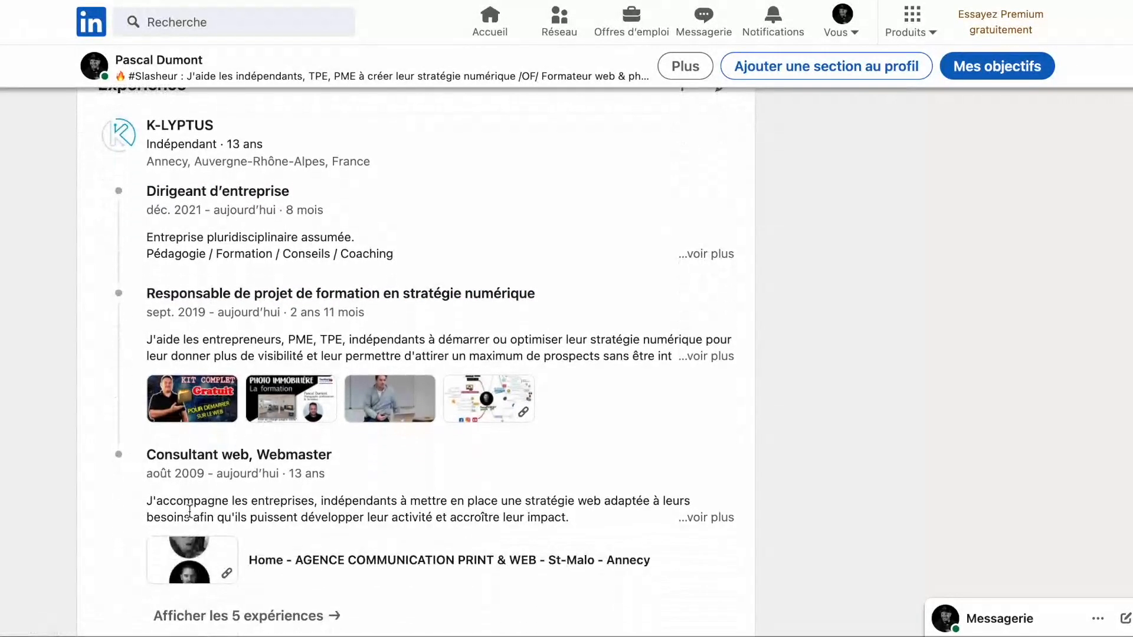
scroll(220, 455, "up", 2)
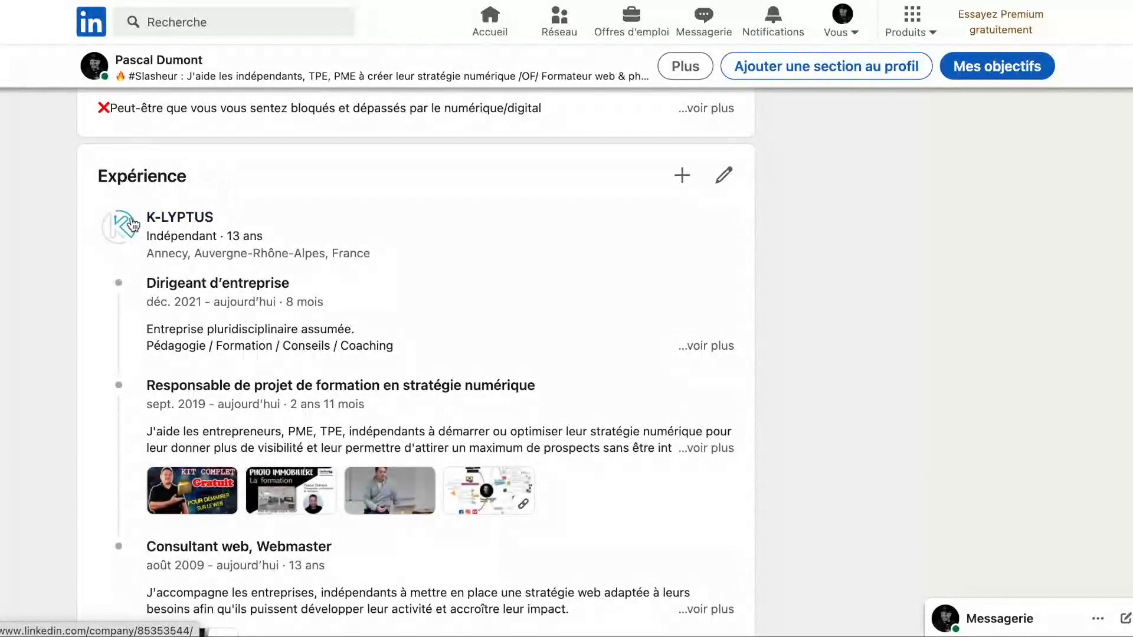
scroll(278, 263, "down", 10)
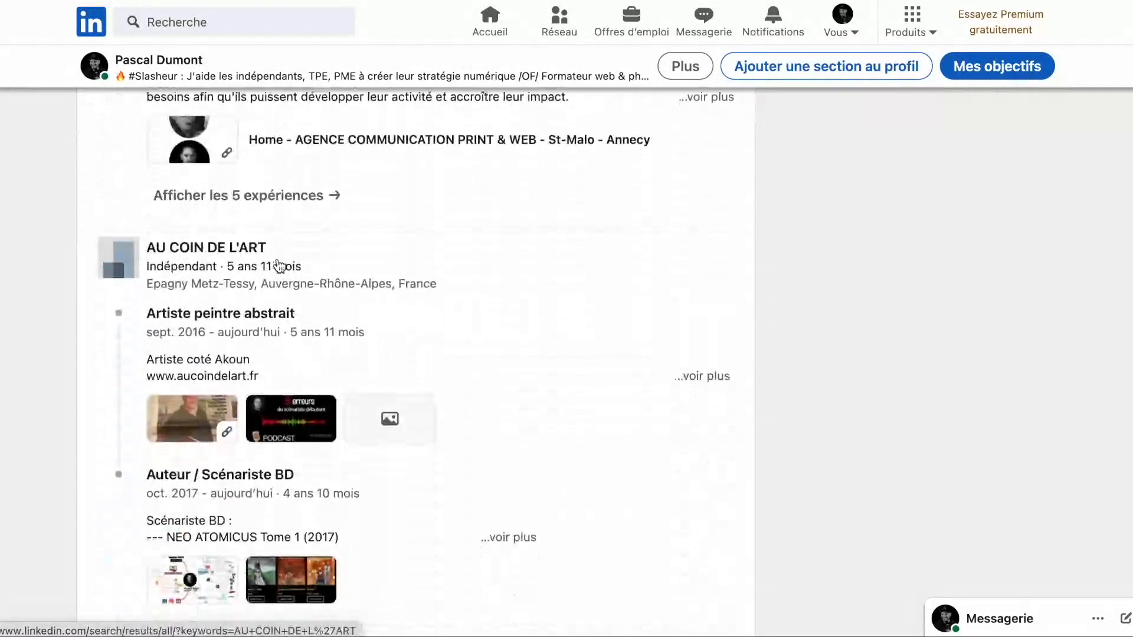
scroll(278, 263, "down", 2)
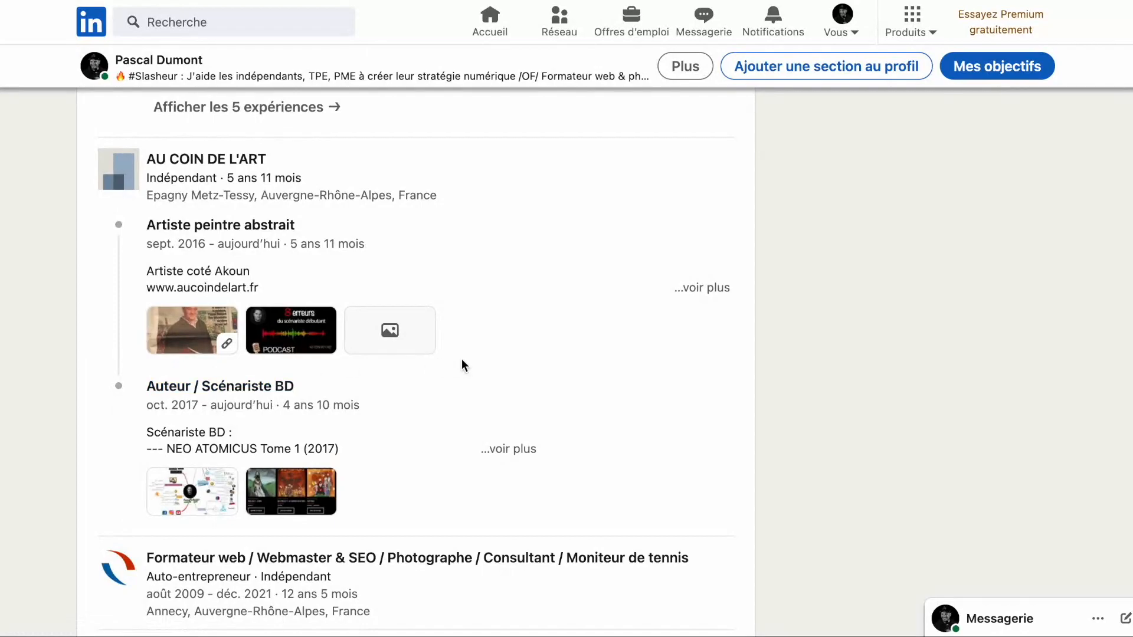
scroll(561, 224, "up", 3)
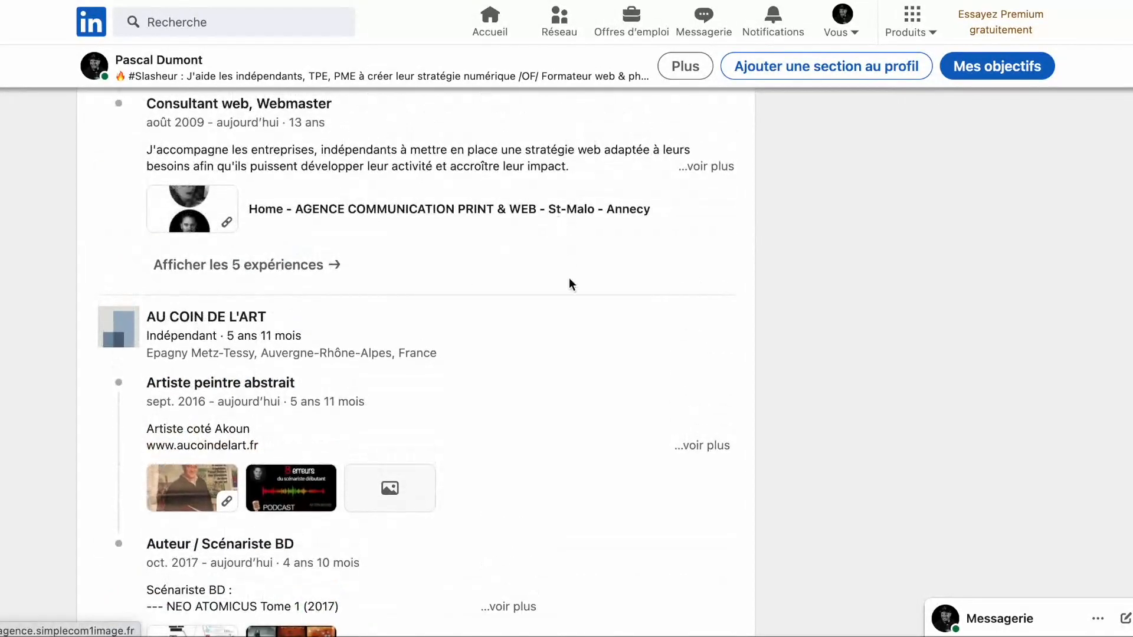
Open the editable full list of experiences and review its entries through the AU COIN DE L'ART positions.
left_click(564, 255)
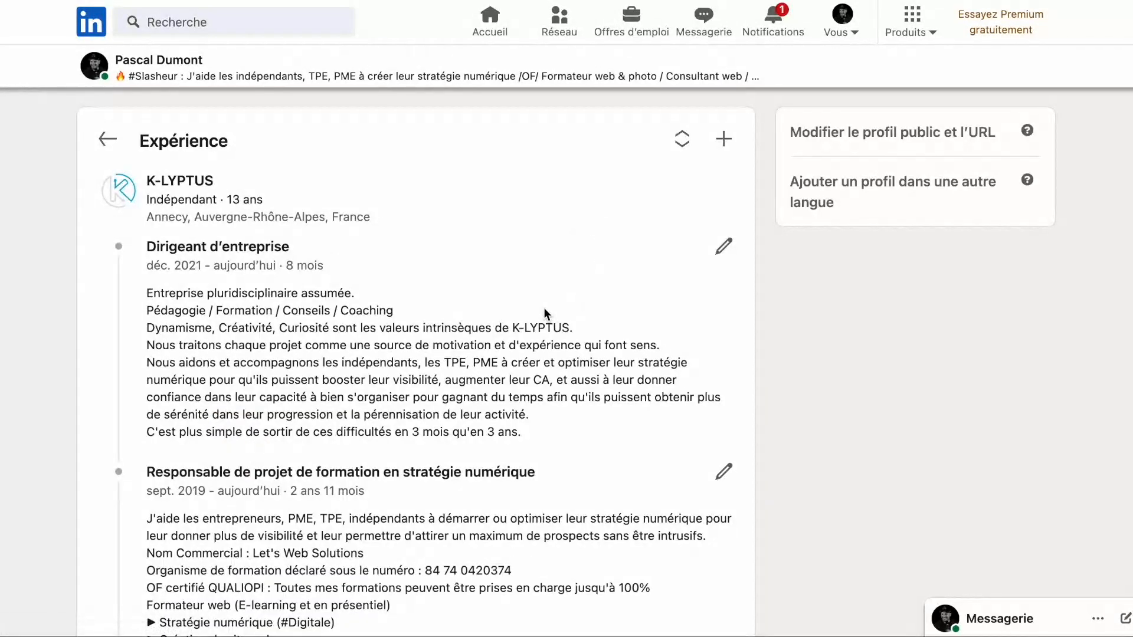
scroll(544, 309, "down", 20)
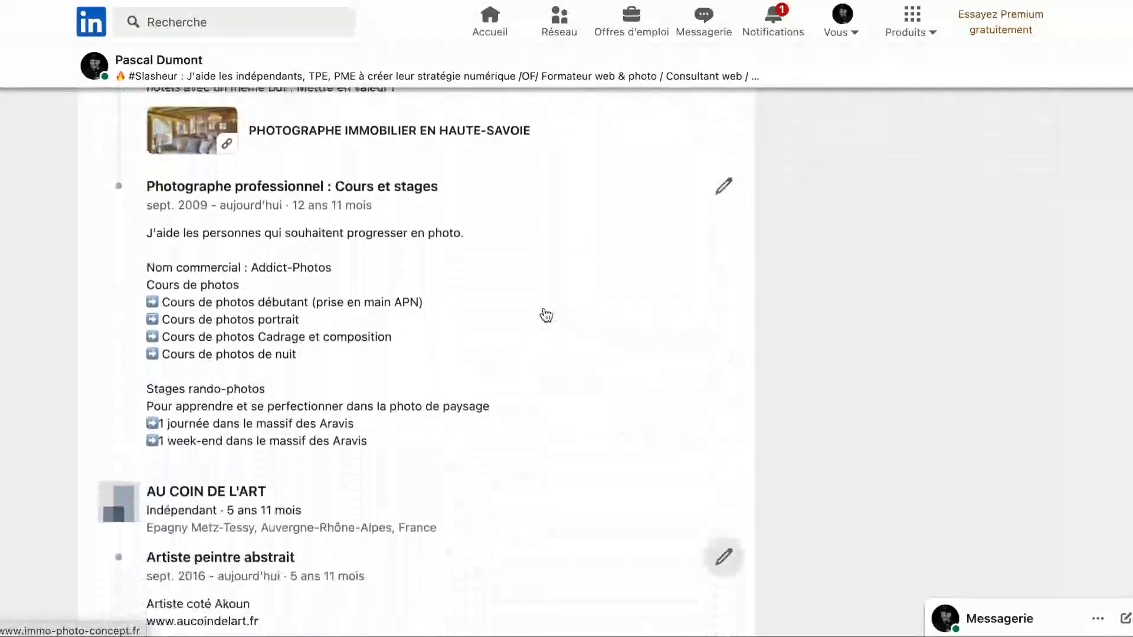
scroll(545, 313, "down", 8)
scroll(543, 313, "up", 3)
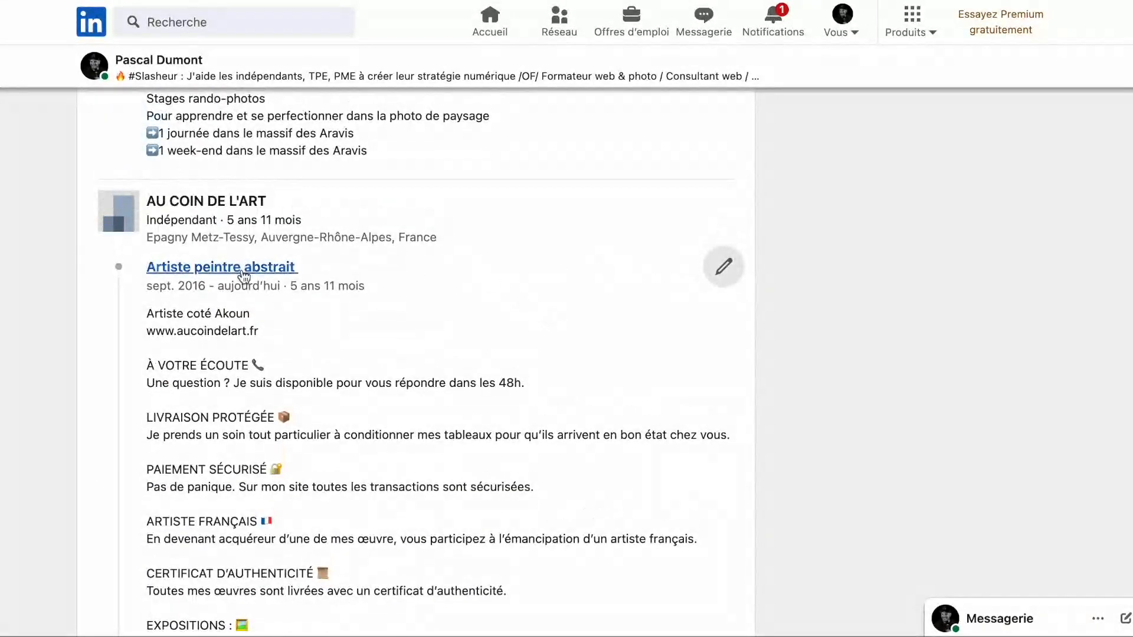
scroll(434, 289, "up", 3)
scroll(437, 287, "up", 15)
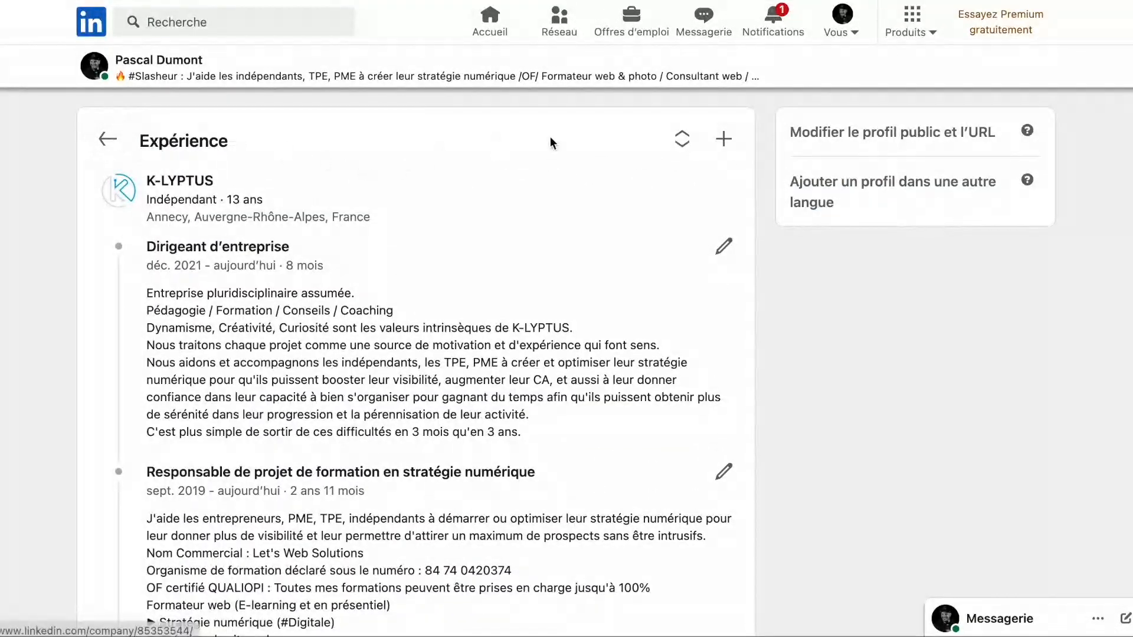
Start adding a new position to the experience list with the job title Auteur.
left_click(729, 140)
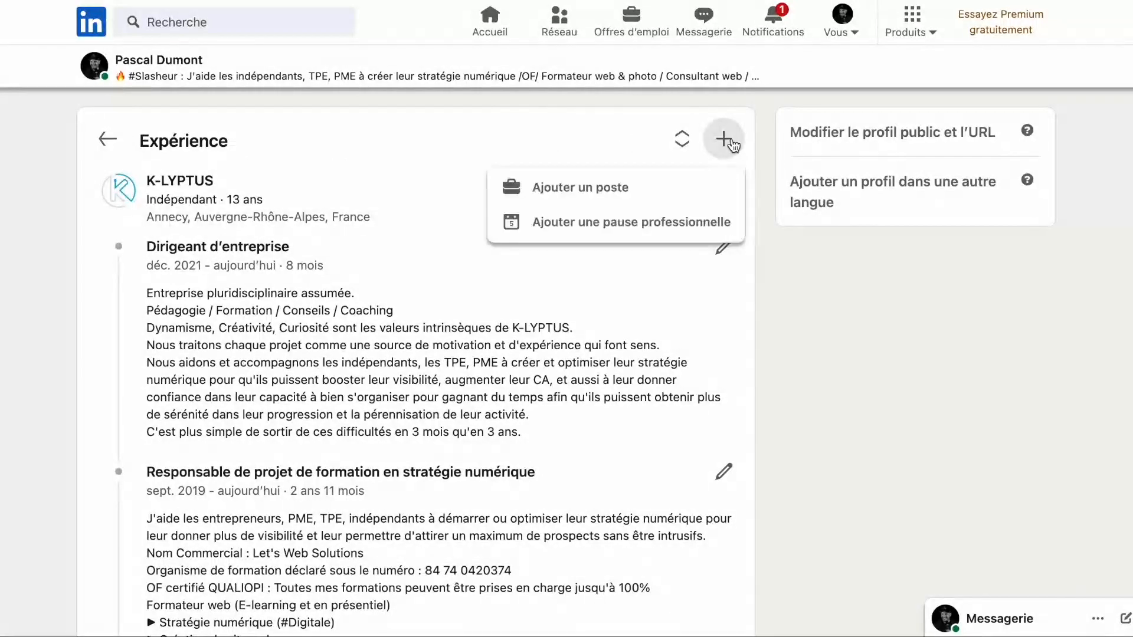
left_click(590, 188)
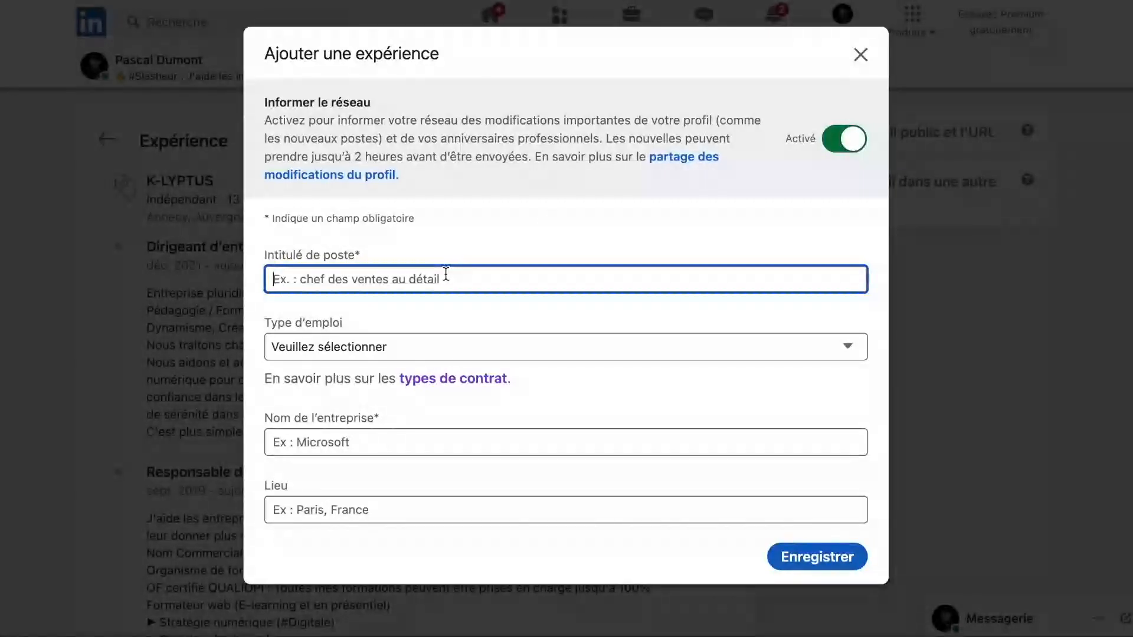
type("Auteur")
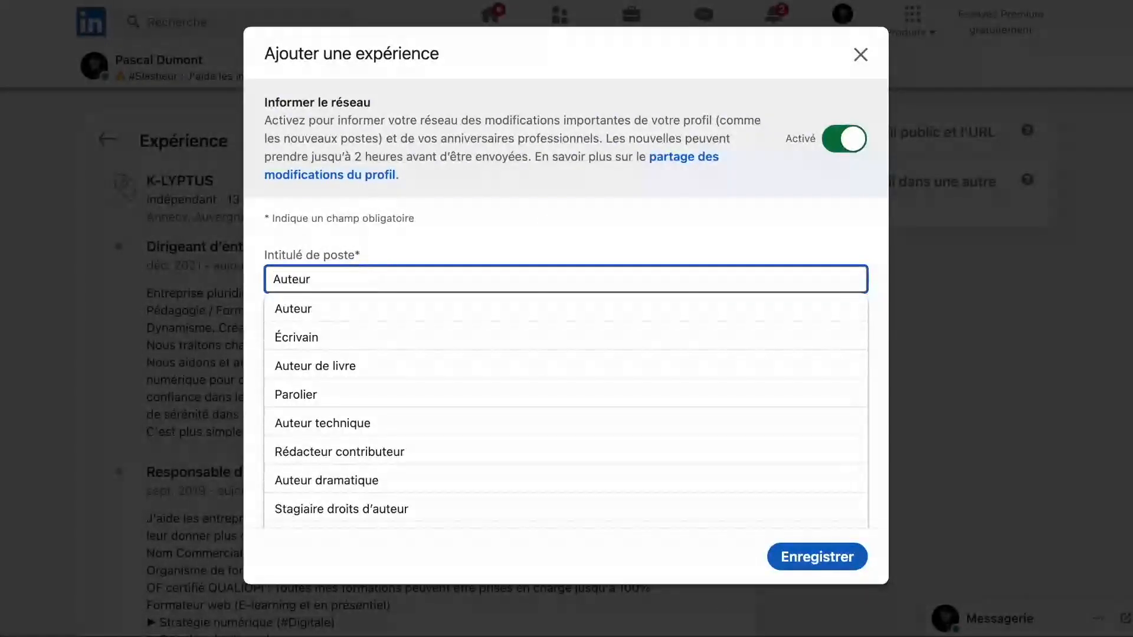
left_click(375, 323)
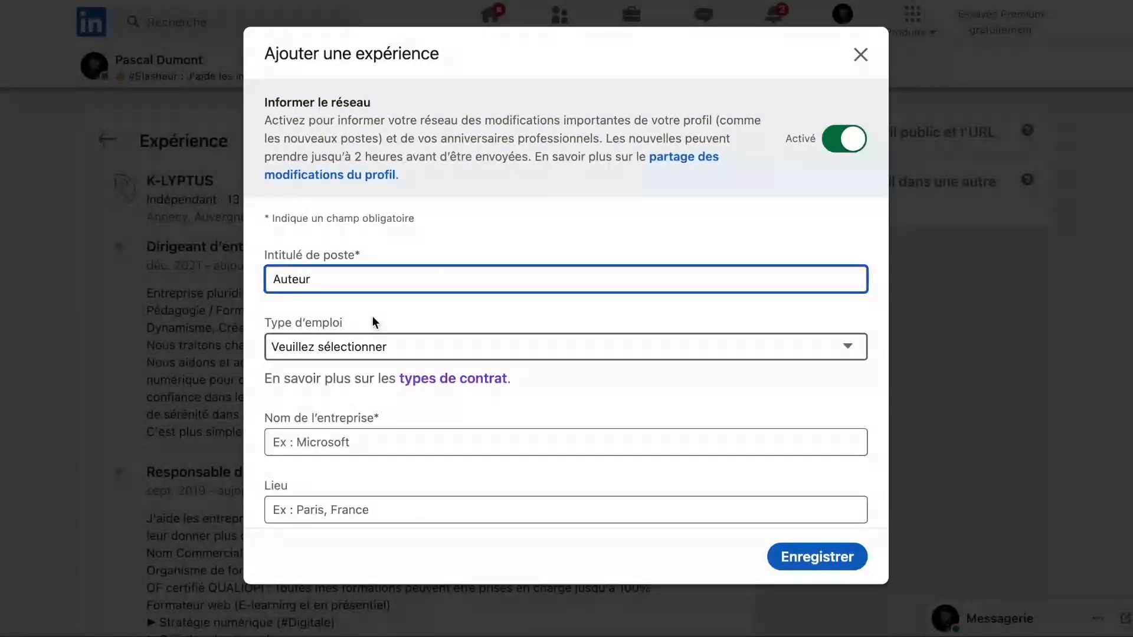
Set the employment type to Indépendant and the company name to AU COIN DE L'ART.
left_click(376, 346)
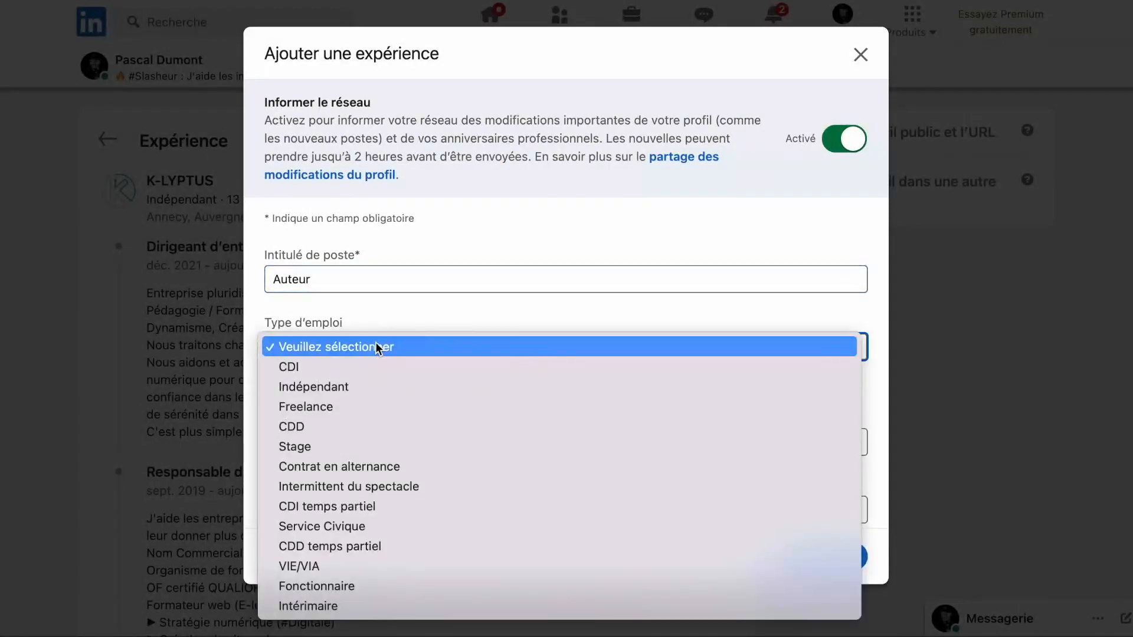
left_click(329, 387)
left_click(356, 443)
type("AU")
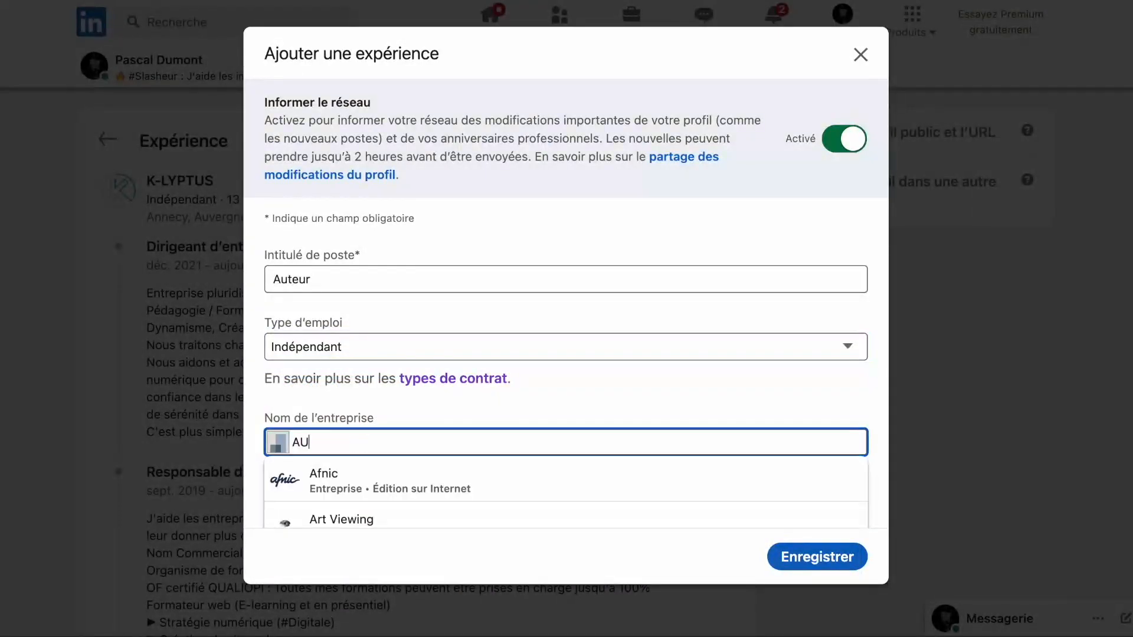
type(" COIN DE L'ART")
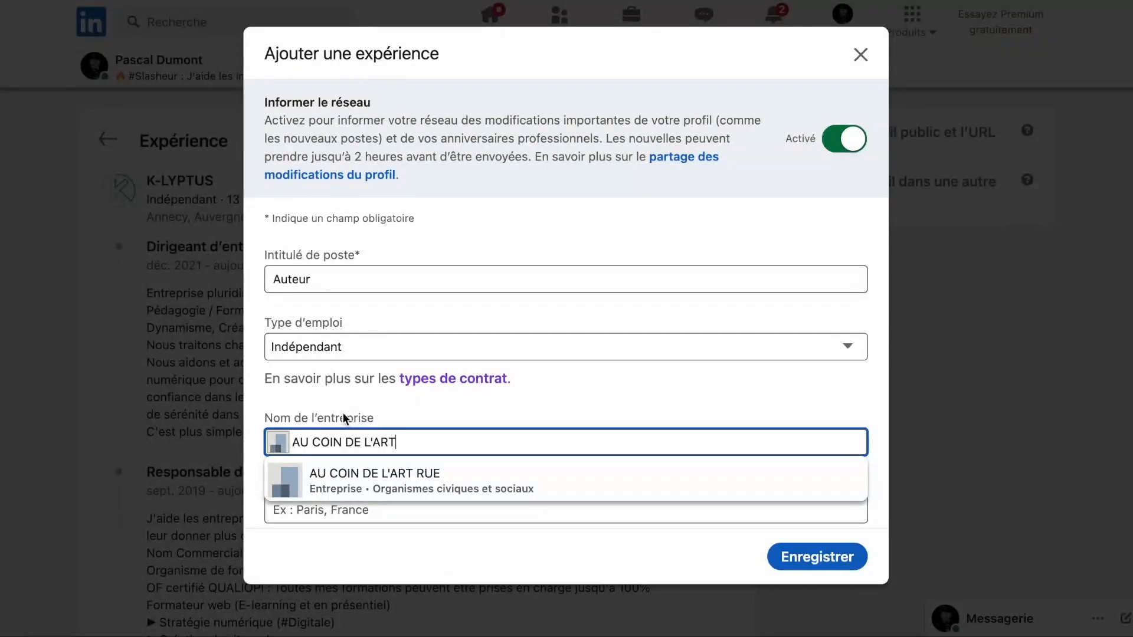
left_click(363, 406)
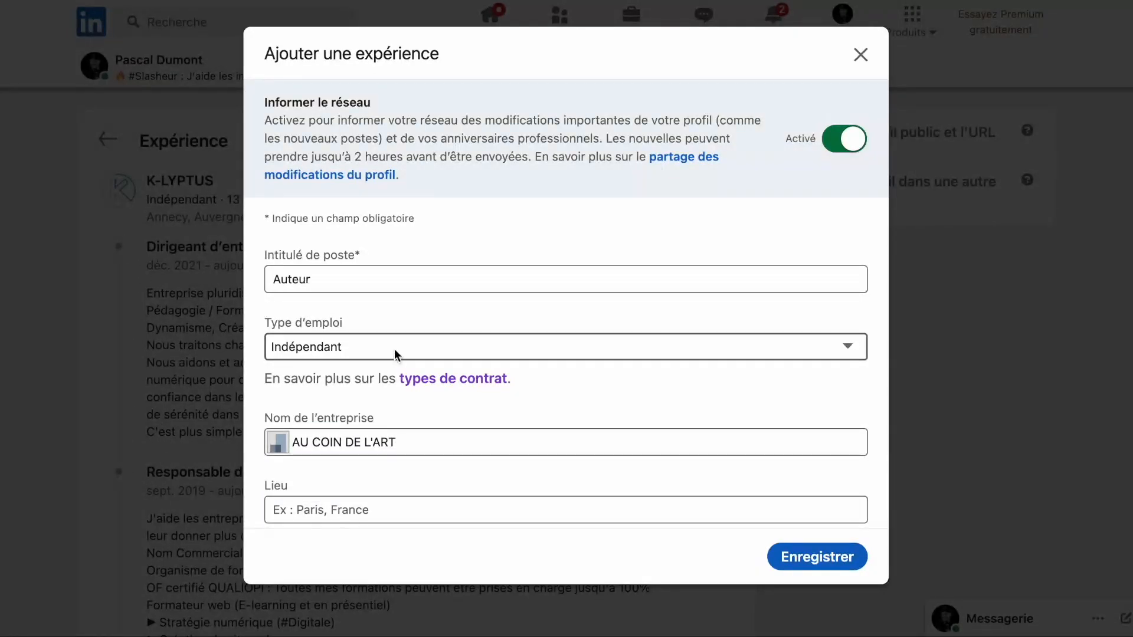
Set the position's location to Annecy, Auvergne-Rhône-Alpes, France.
left_click(334, 518)
type("Annecy")
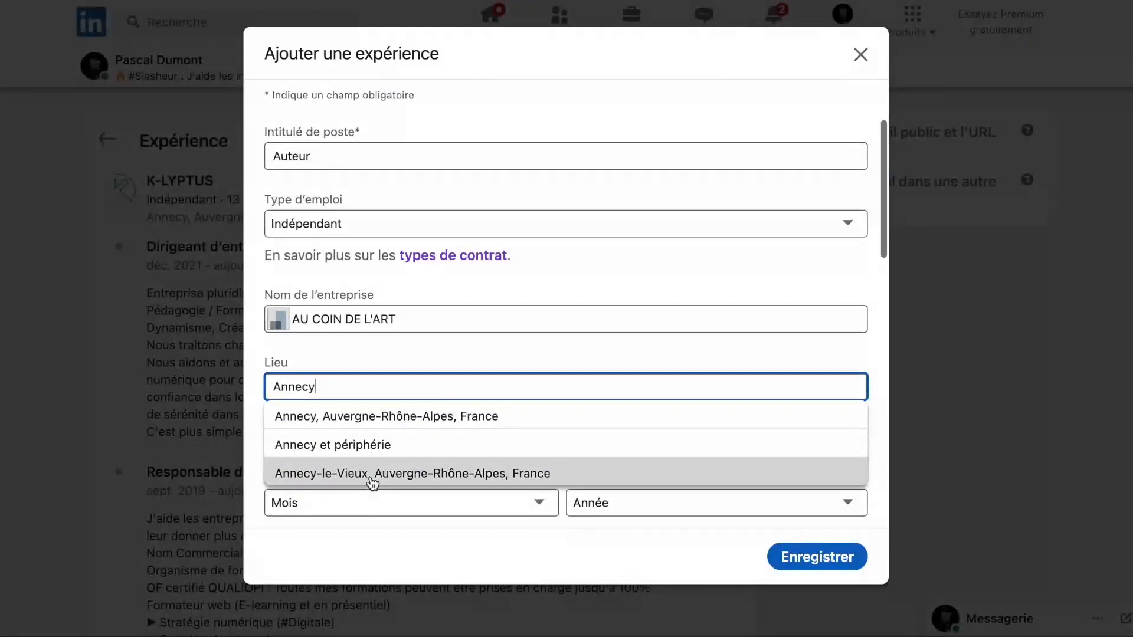
left_click(393, 419)
Mark the position as currently held and set its start date to Février 2012.
scroll(391, 423, "down", 2)
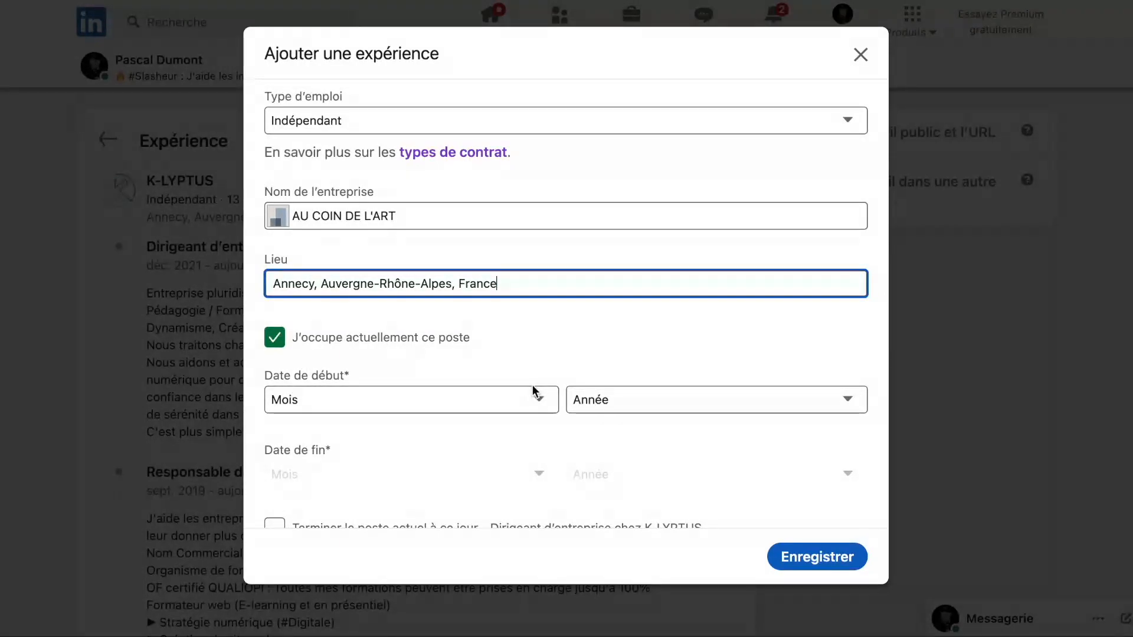
left_click(281, 342)
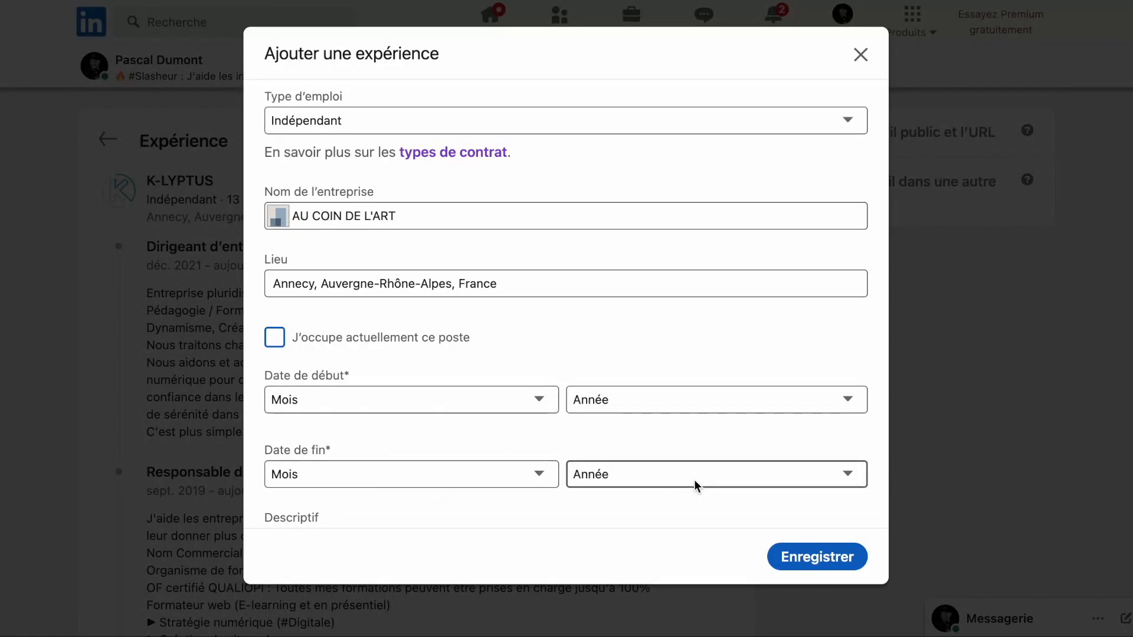
left_click(274, 342)
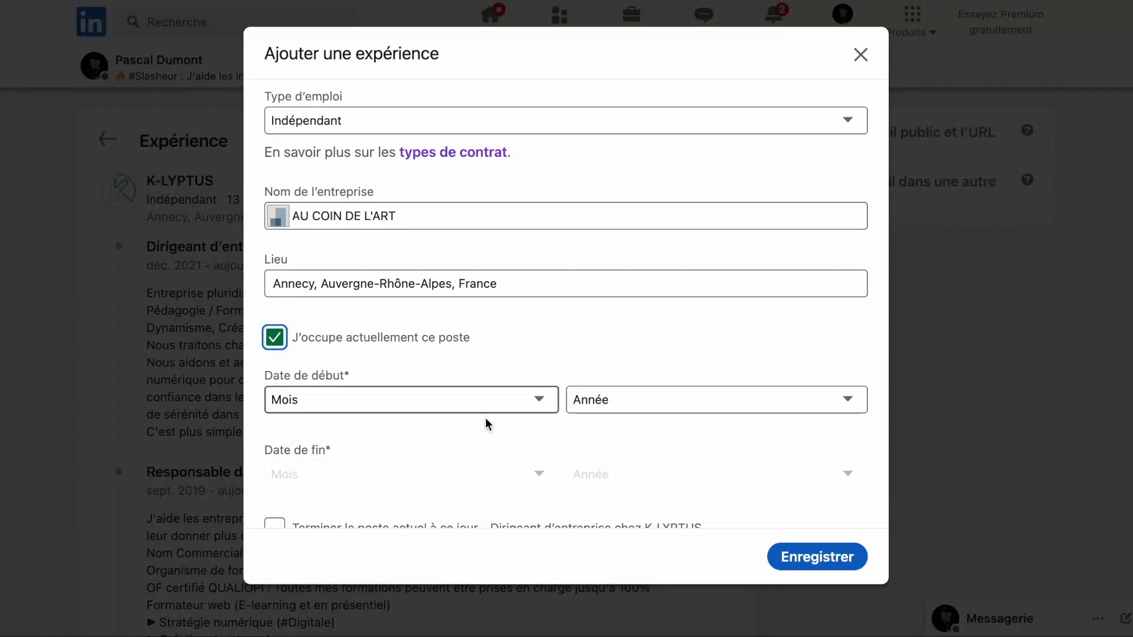
left_click(547, 401)
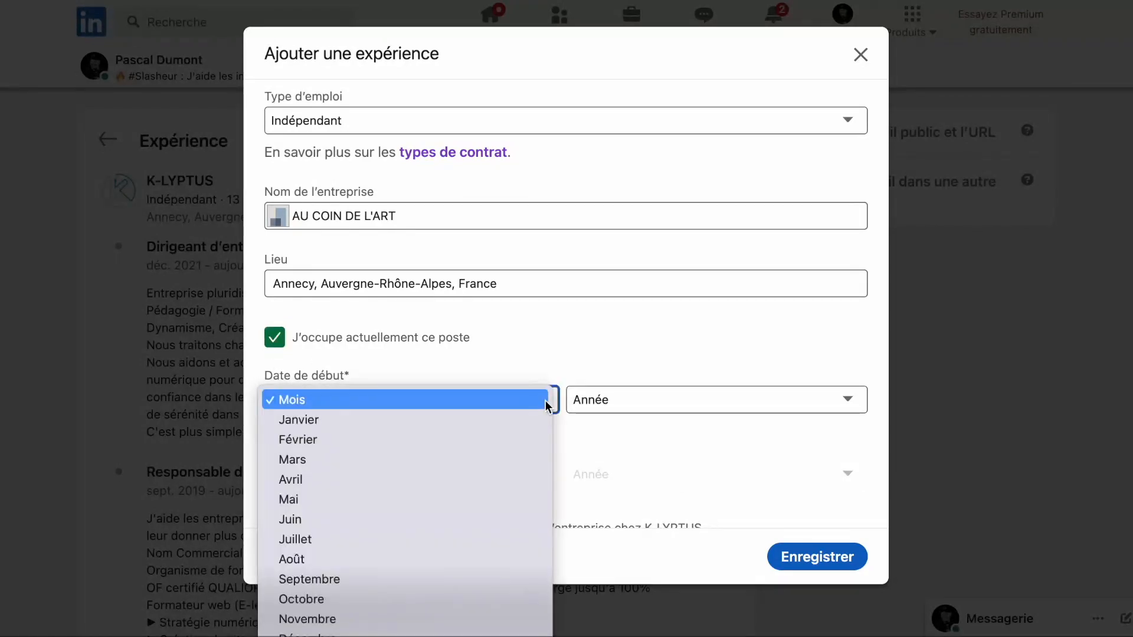
left_click(392, 440)
left_click(627, 405)
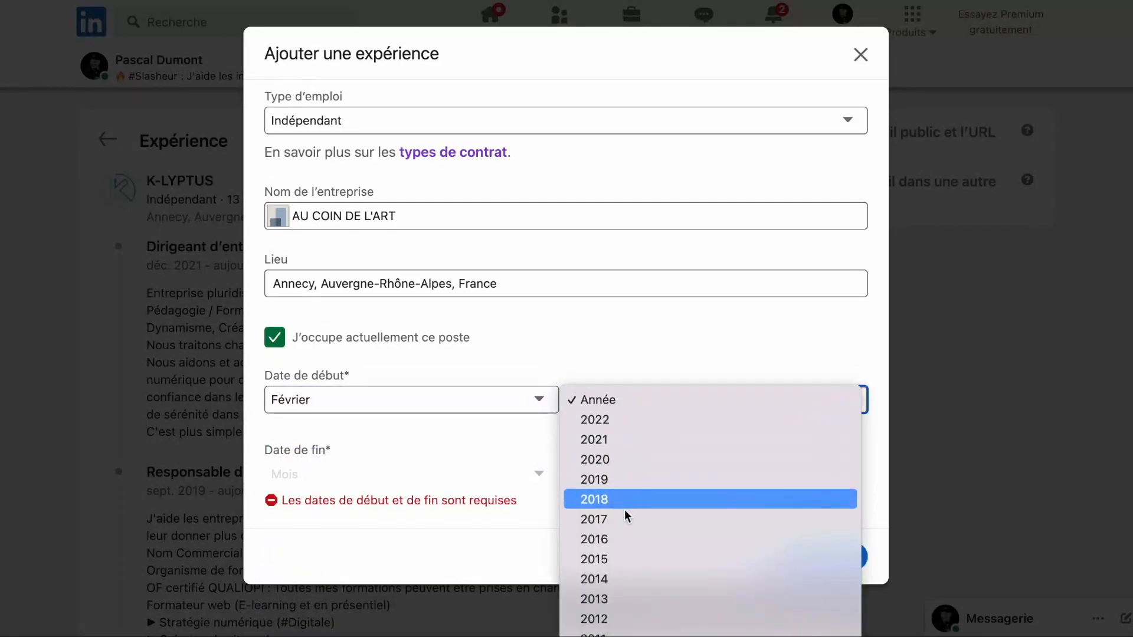
scroll(615, 545, "down", 5)
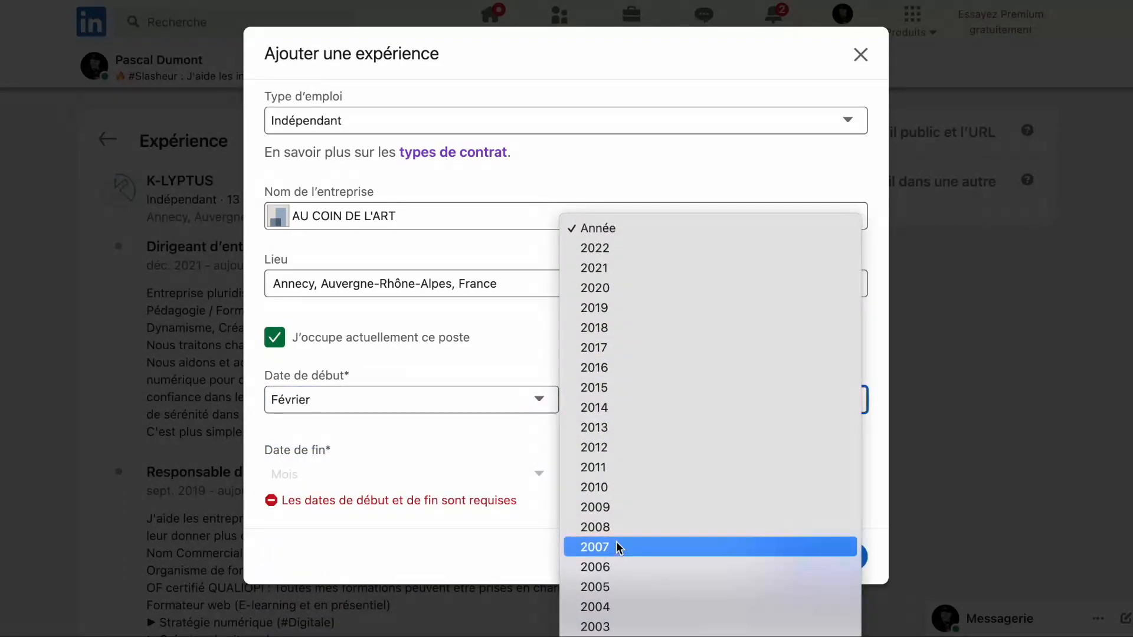
left_click(609, 447)
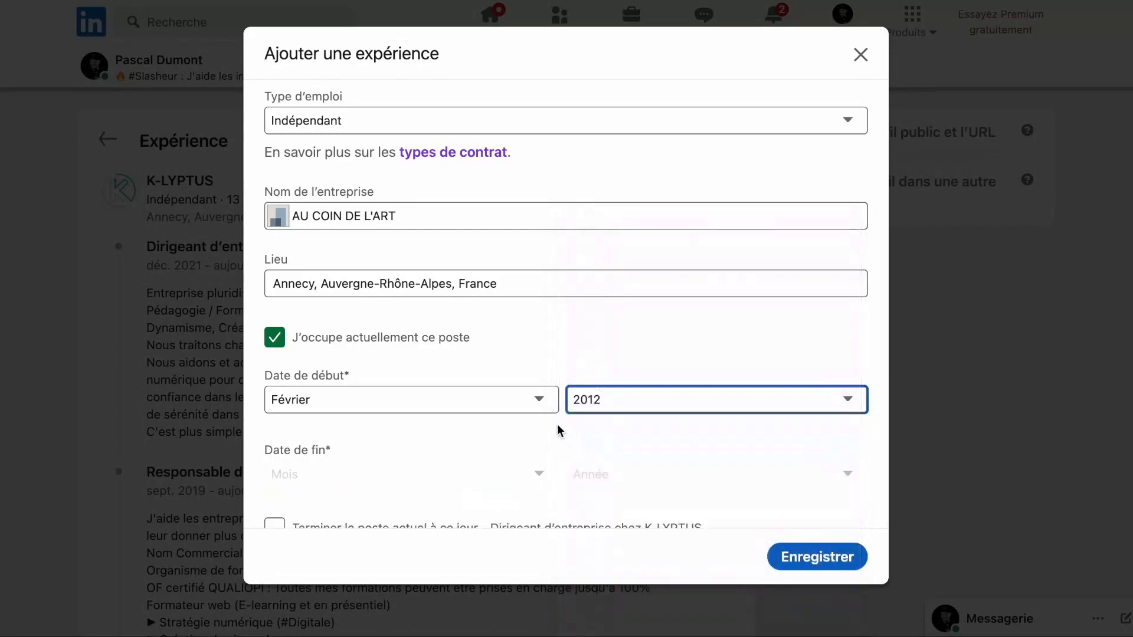
Enter Auteur as the position's description.
scroll(479, 432, "down", 2)
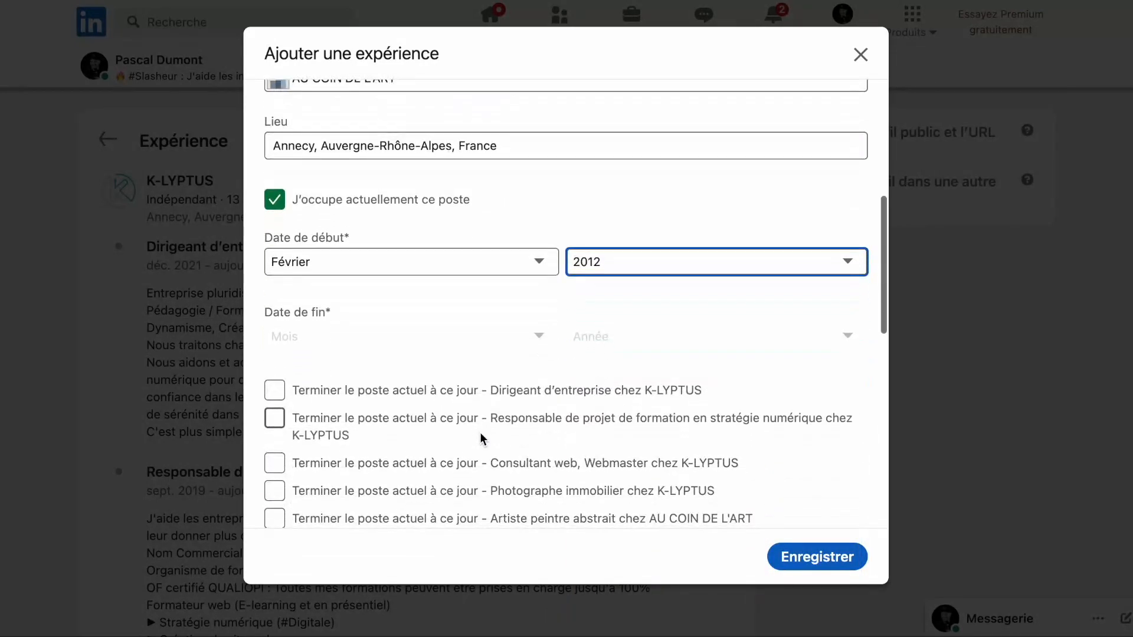
scroll(479, 437, "down", 3)
scroll(480, 437, "down", 2)
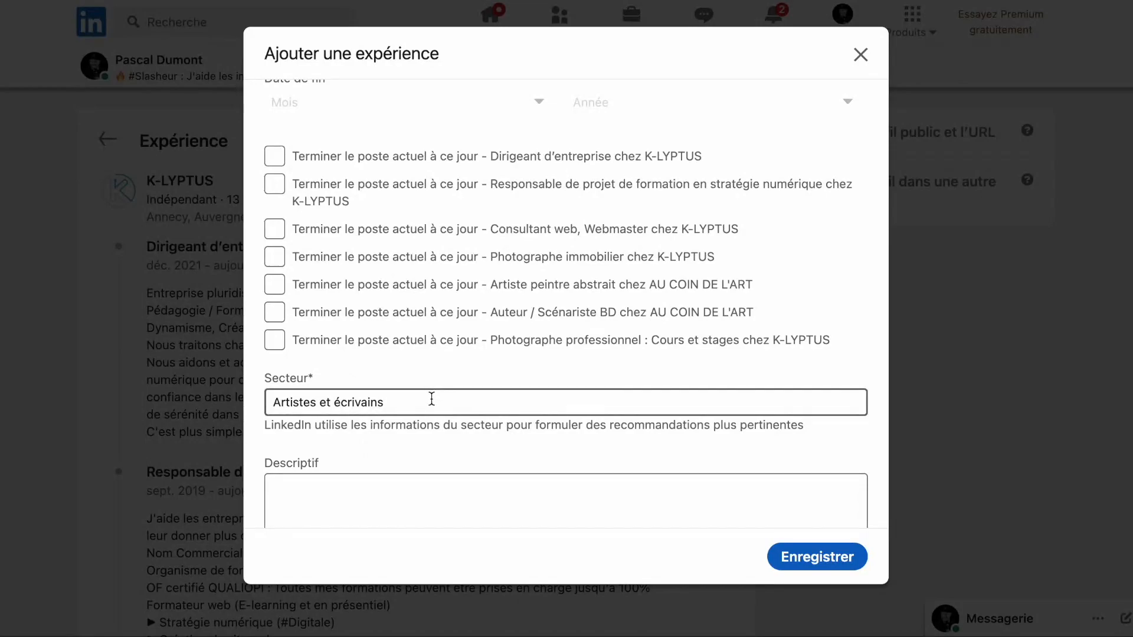
scroll(431, 399, "down", 2)
scroll(431, 399, "down", 1)
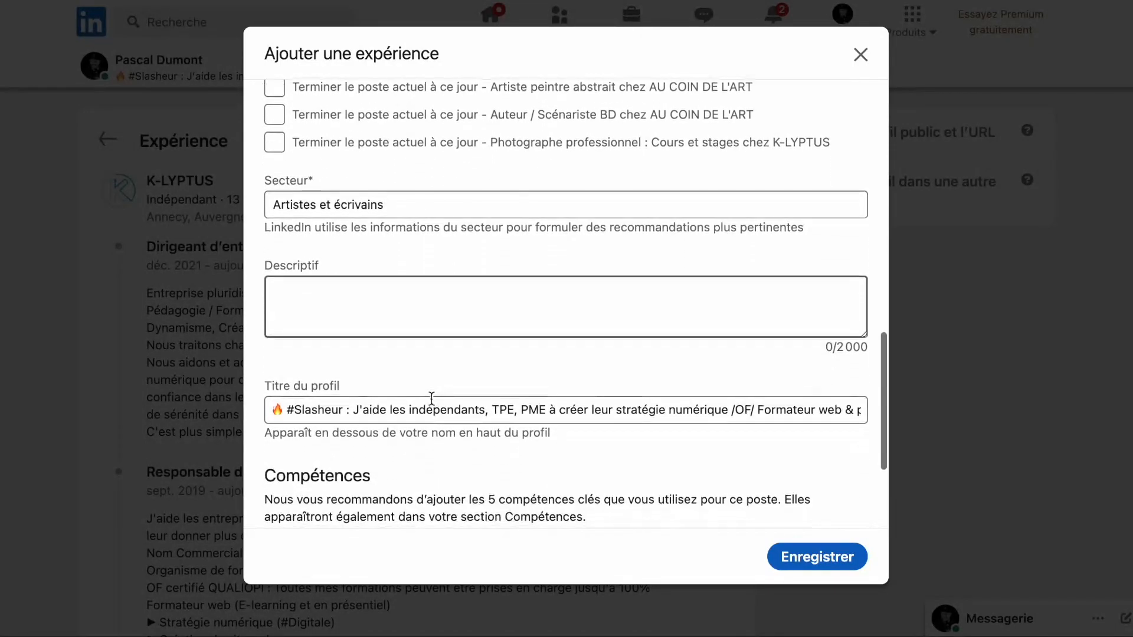
left_click(356, 285)
type("Auteur")
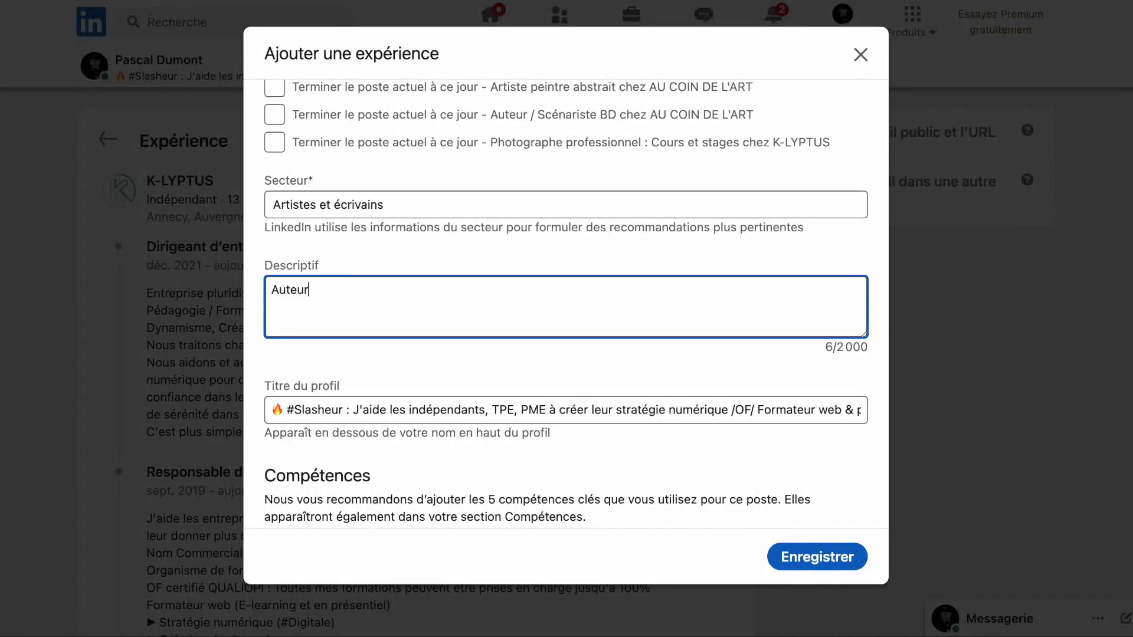
Complete the position's description as "Auteur de recueils de poèmes" and save the new experience.
type(" de receui")
key("BackSpace")
key("BackSpace")
key("BackSpace")
key("BackSpace")
key("BackSpace")
key("BackSpace")
key("BackSpace")
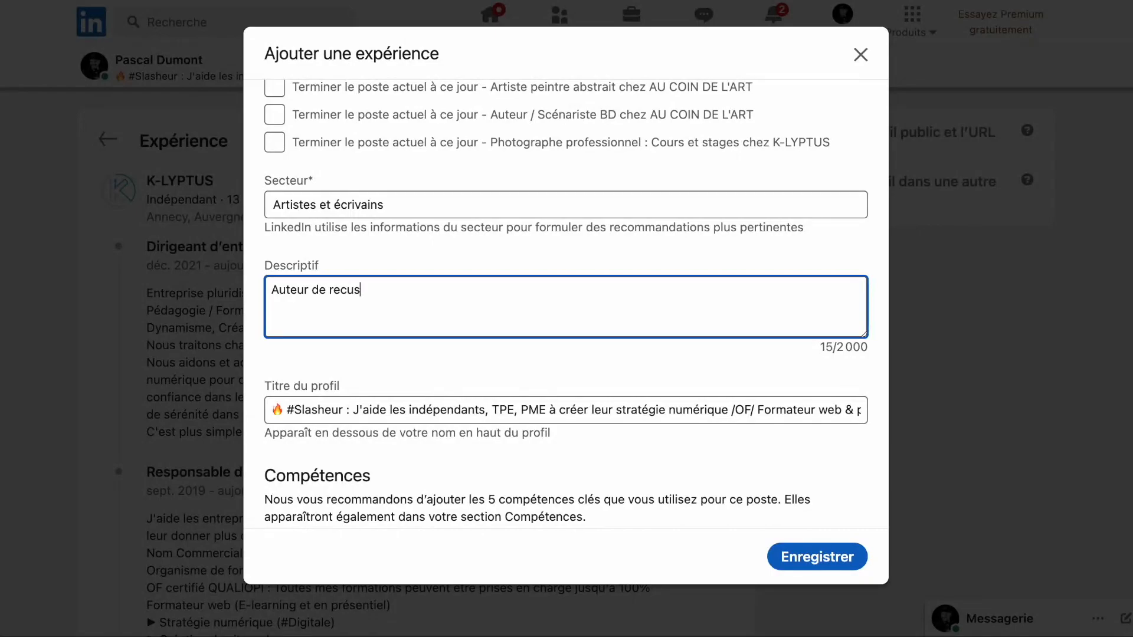
type("ueils de poèmes")
scroll(460, 479, "down", 3)
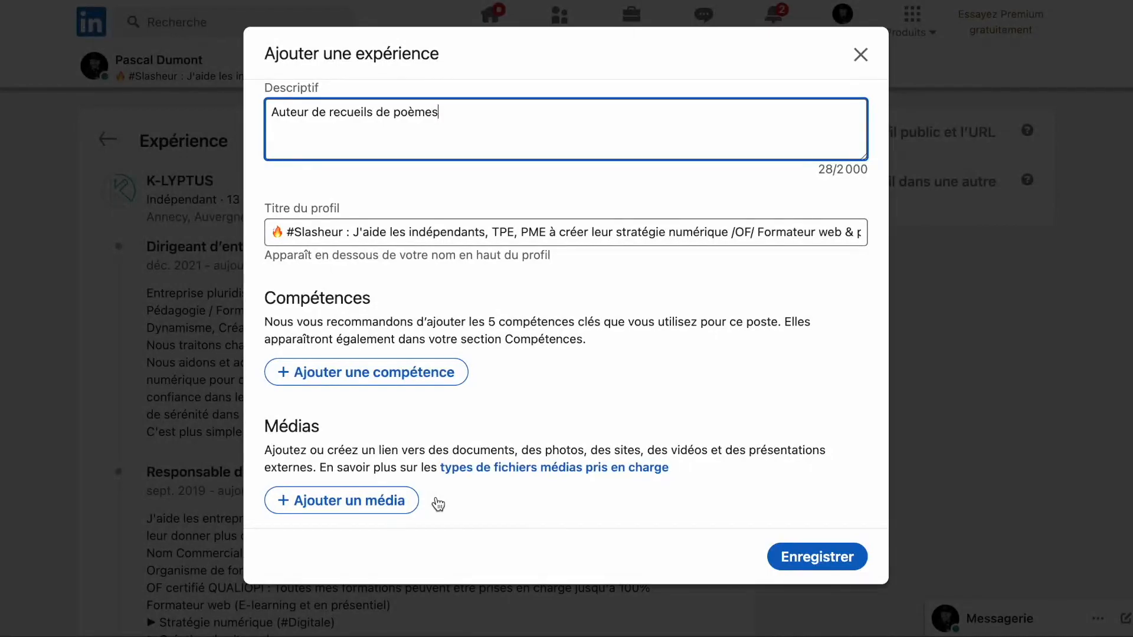
left_click(819, 561)
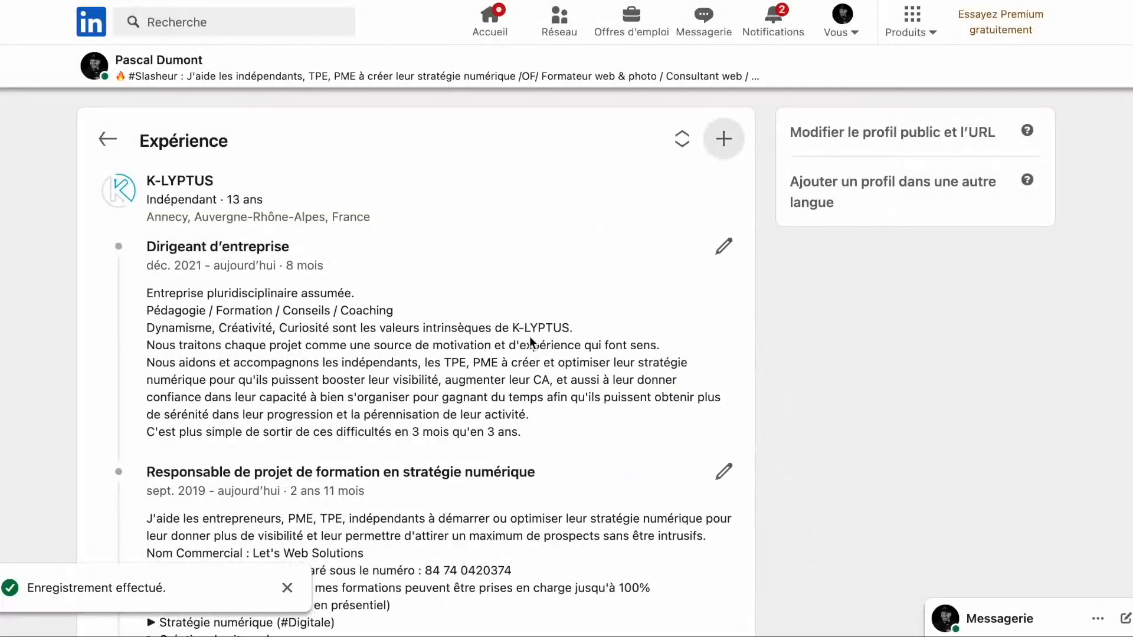
Examine the new Auteur entry and its place among the AU COIN DE L'ART positions in the experience list.
scroll(529, 335, "down", 20)
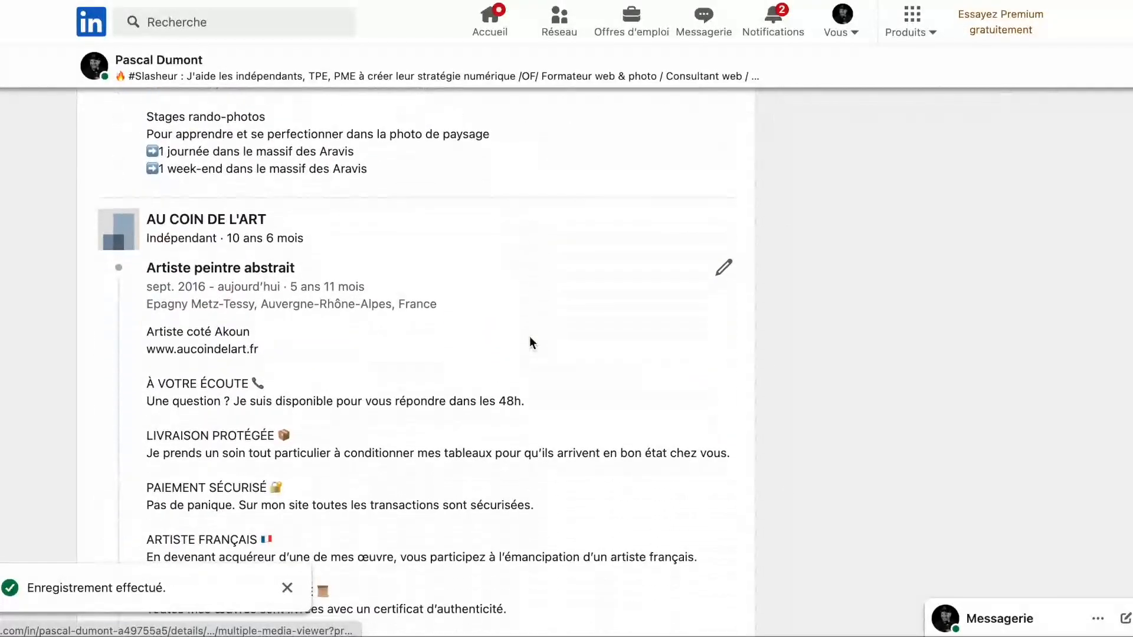
scroll(529, 335, "down", 5)
scroll(529, 339, "up", 5)
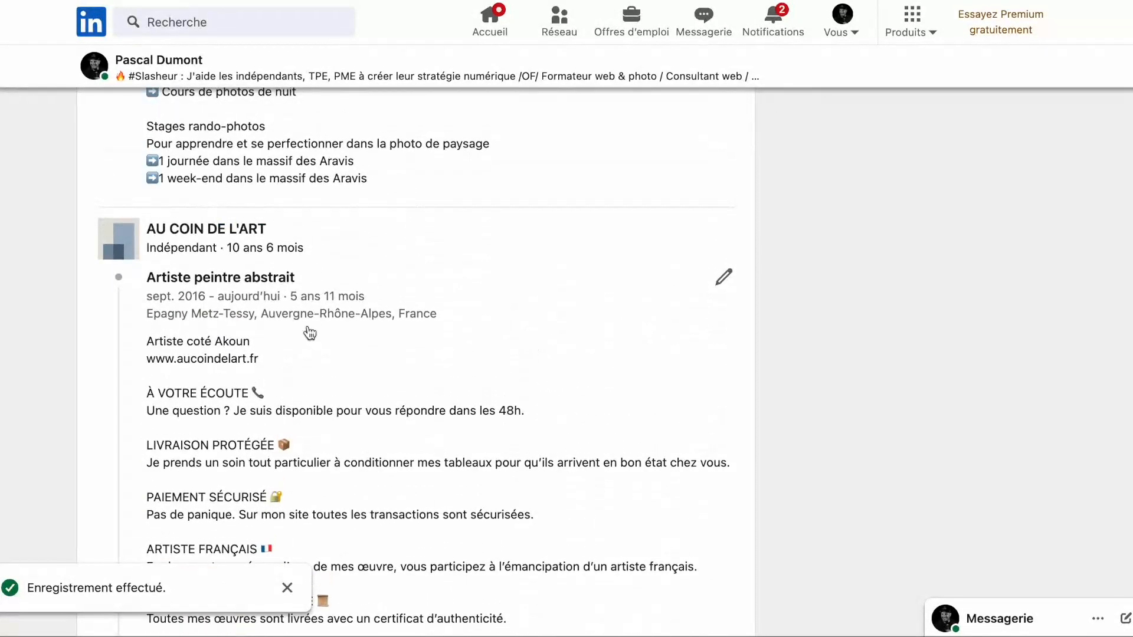
scroll(308, 333, "down", 10)
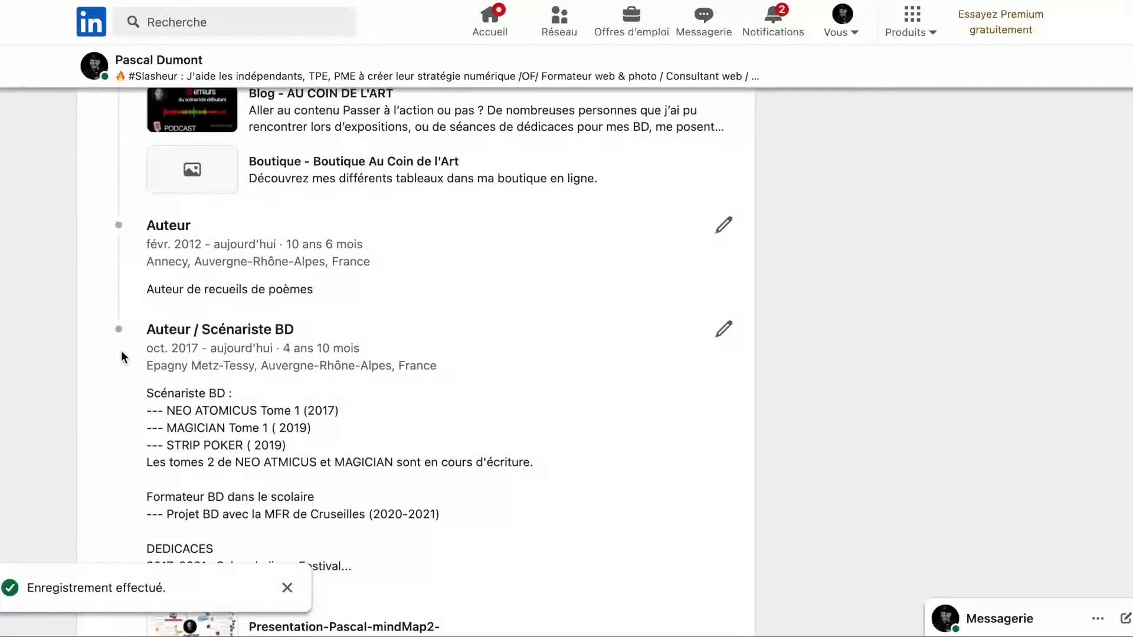
scroll(118, 342, "down", 4)
scroll(149, 341, "up", 4)
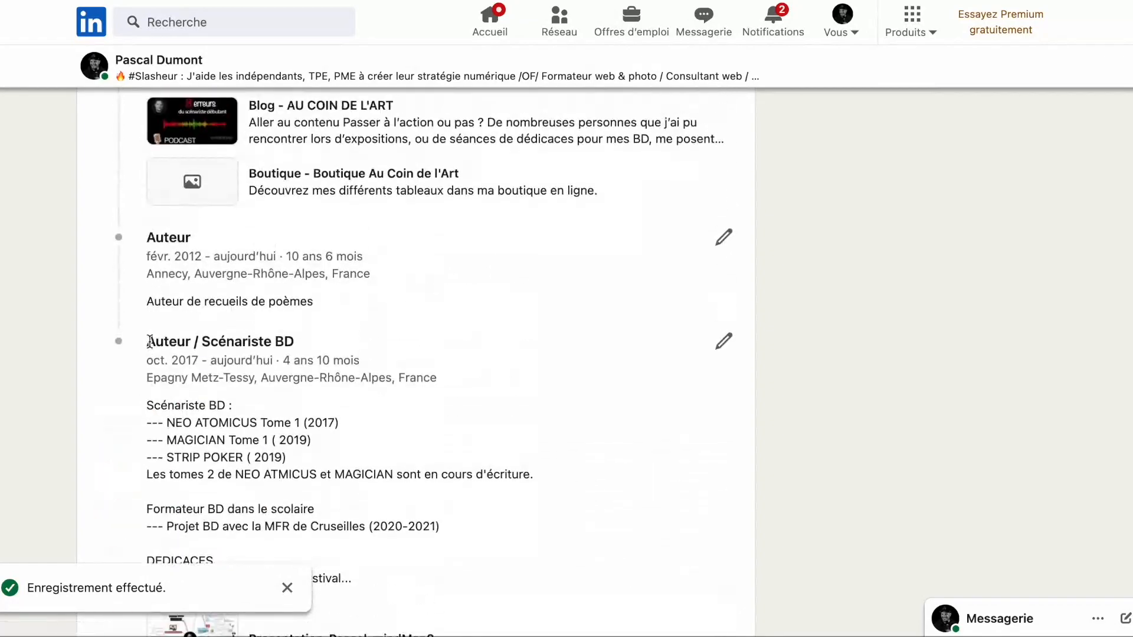
scroll(149, 342, "up", 1)
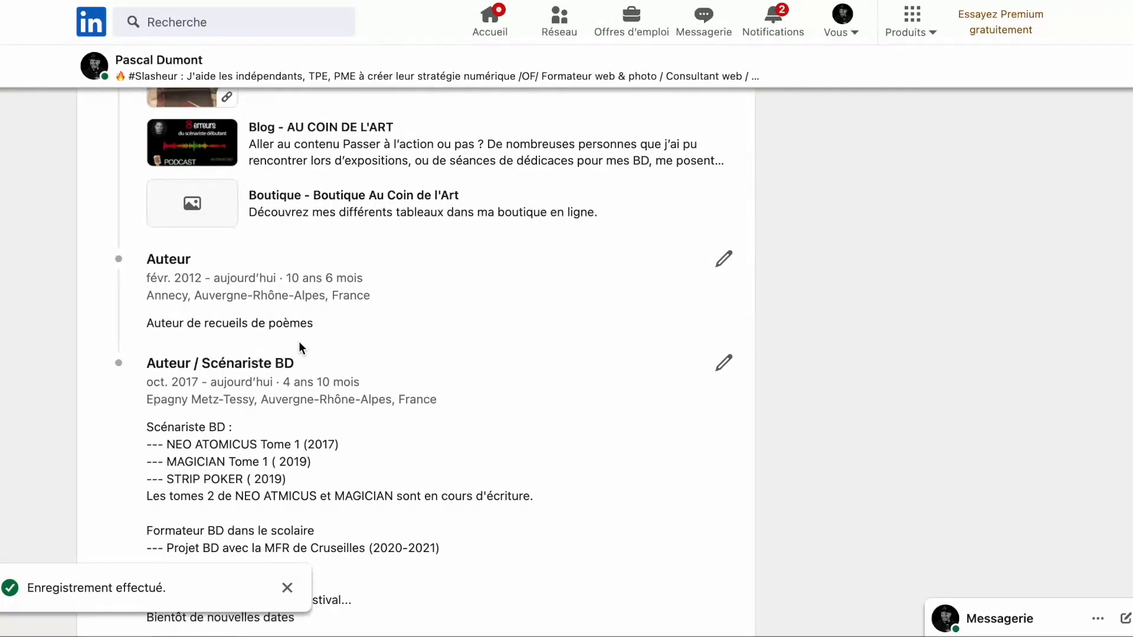
scroll(298, 341, "up", 8)
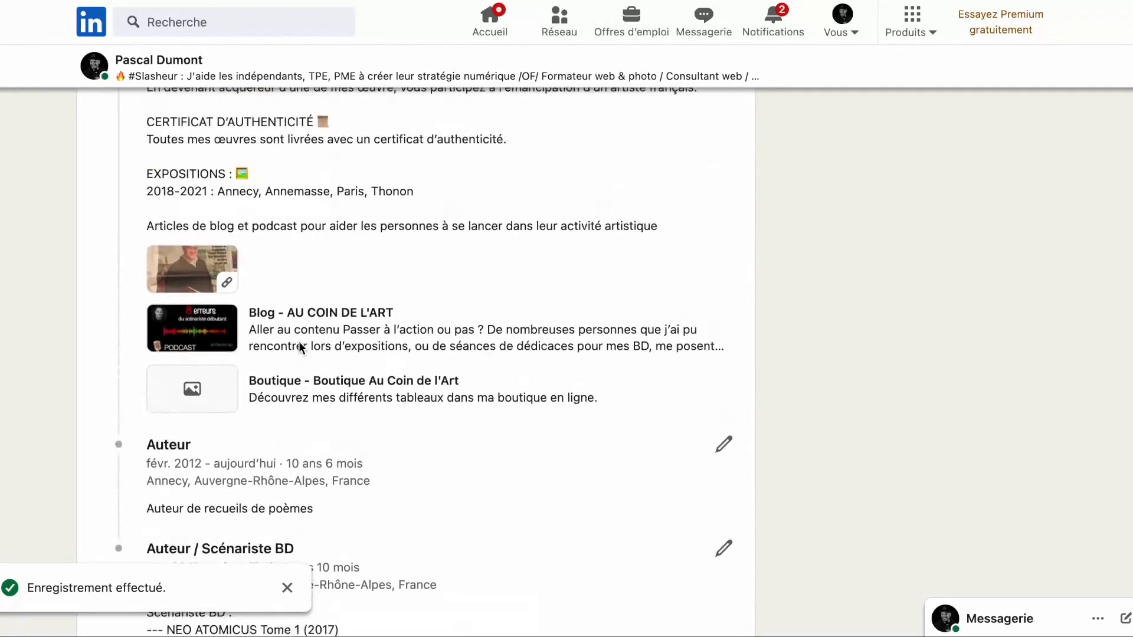
scroll(298, 341, "down", 6)
scroll(300, 341, "down", 3)
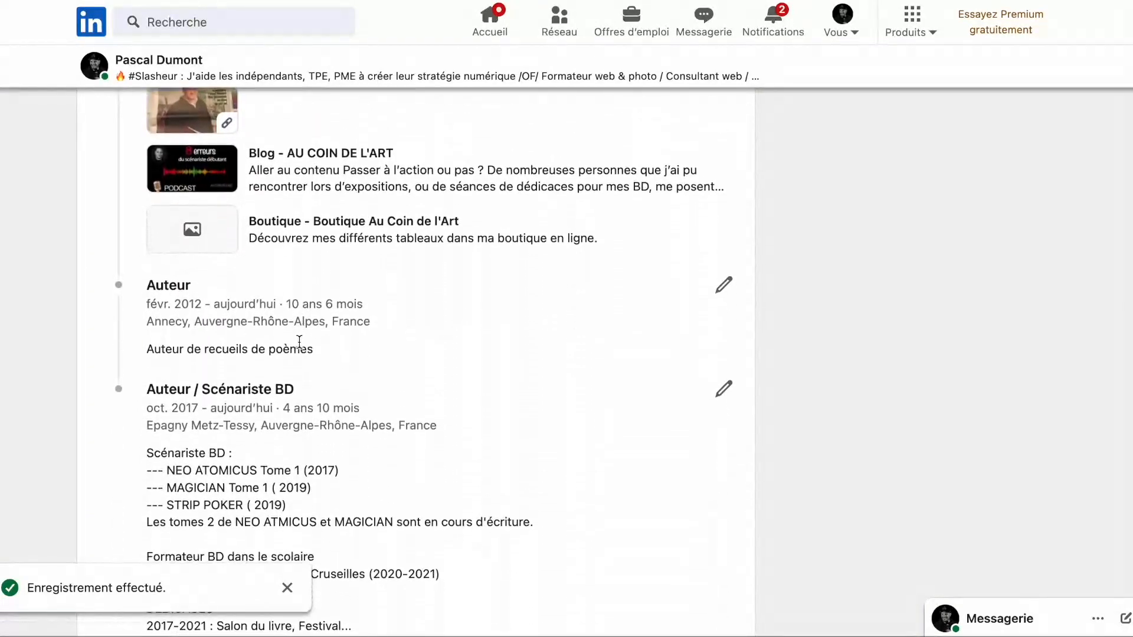